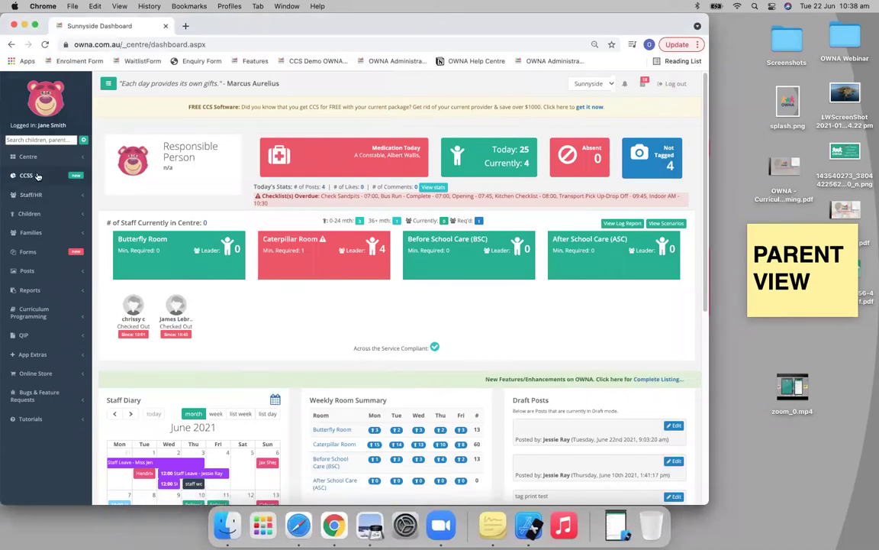
Step: Open CCSS > Activate/Update Details, which shows CCSS is not yet enabled
{"action": "left_click", "coordinate": [31, 176]}
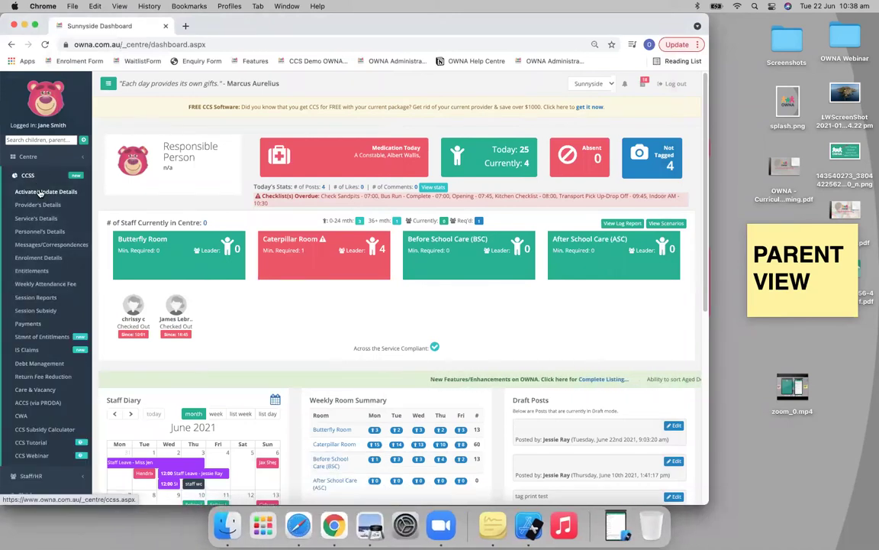
{"action": "left_click", "coordinate": [42, 192]}
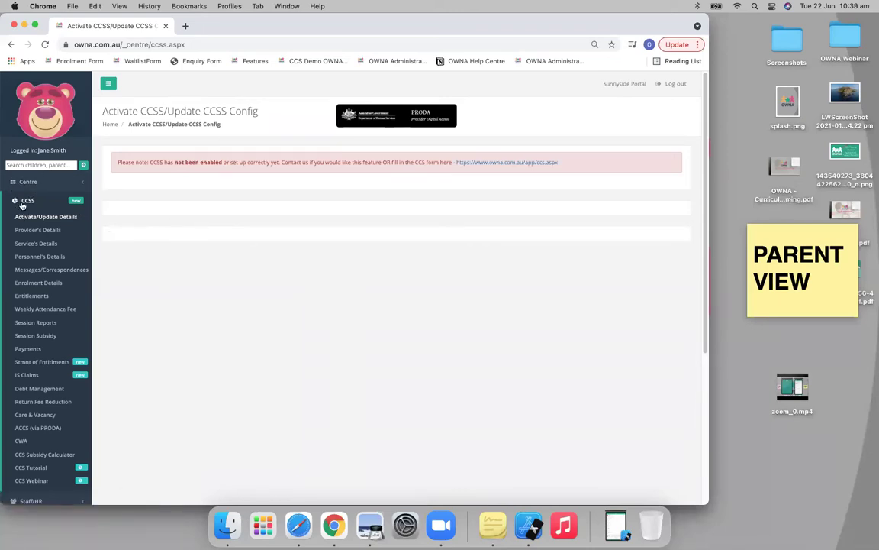
Step: Open Families/Account and review the accounts list with its $335,649.96 DR outstanding total
{"action": "left_click", "coordinate": [23, 202]}
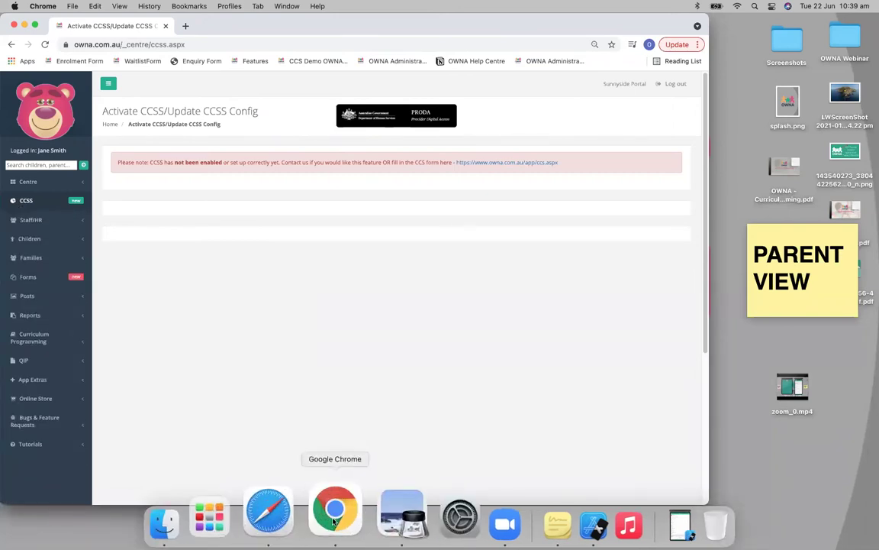
{"action": "left_click", "coordinate": [34, 257]}
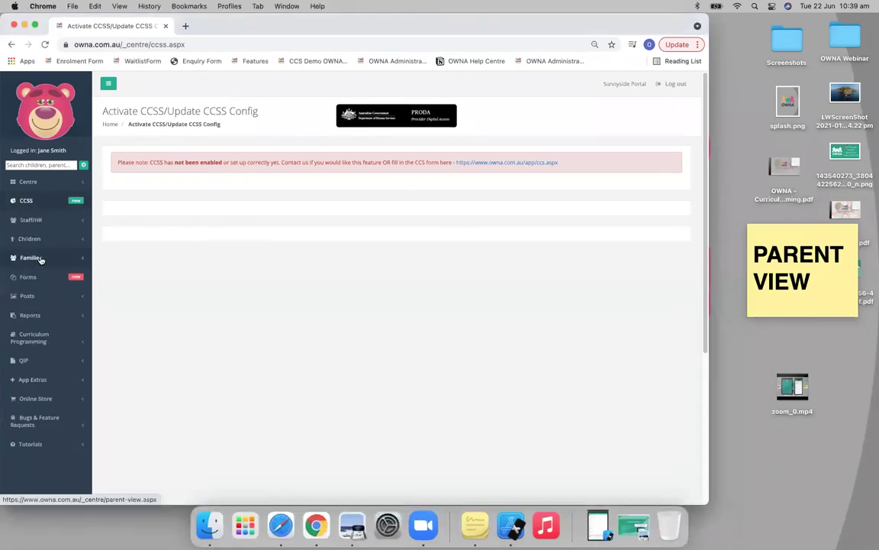
{"action": "left_click", "coordinate": [41, 259]}
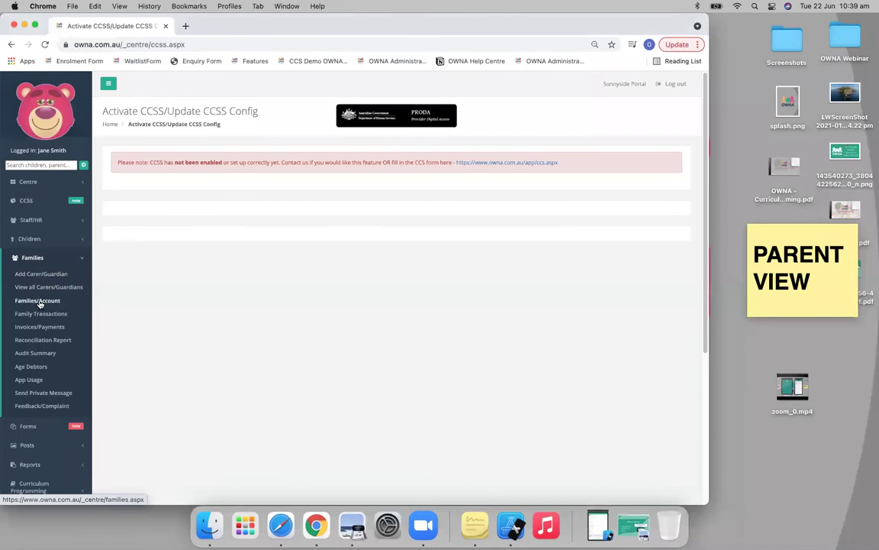
{"action": "left_click", "coordinate": [38, 302]}
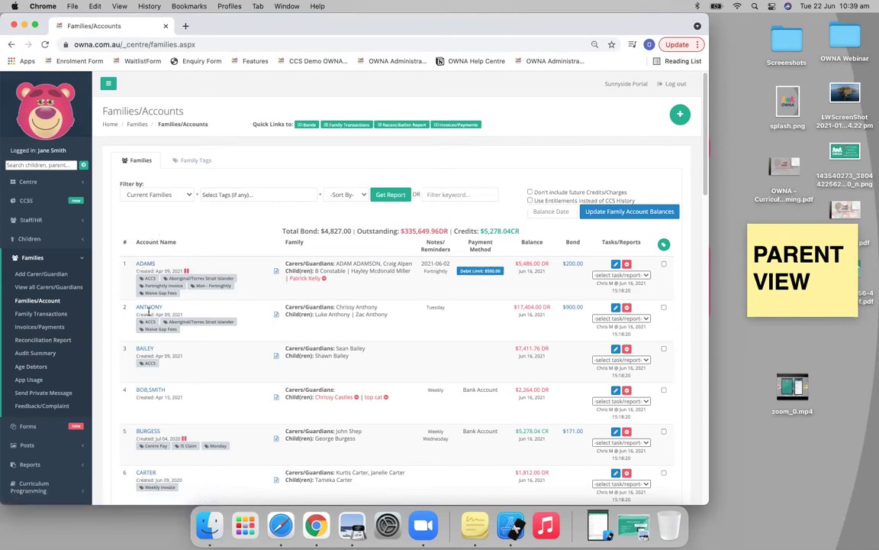
{"action": "scroll", "coordinate": [134, 355], "scroll_direction": "down", "scroll_amount": 5}
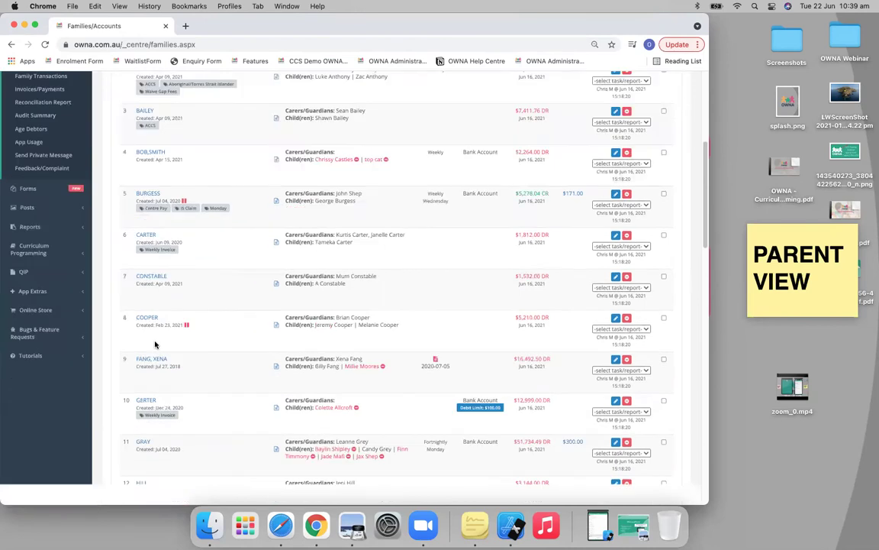
{"action": "scroll", "coordinate": [155, 344], "scroll_direction": "down", "scroll_amount": 13}
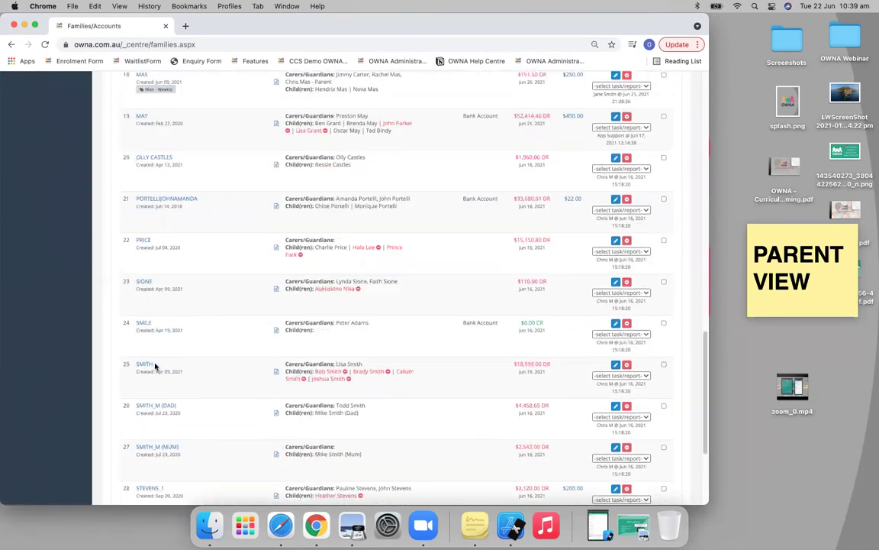
{"action": "scroll", "coordinate": [165, 336], "scroll_direction": "up", "scroll_amount": 15}
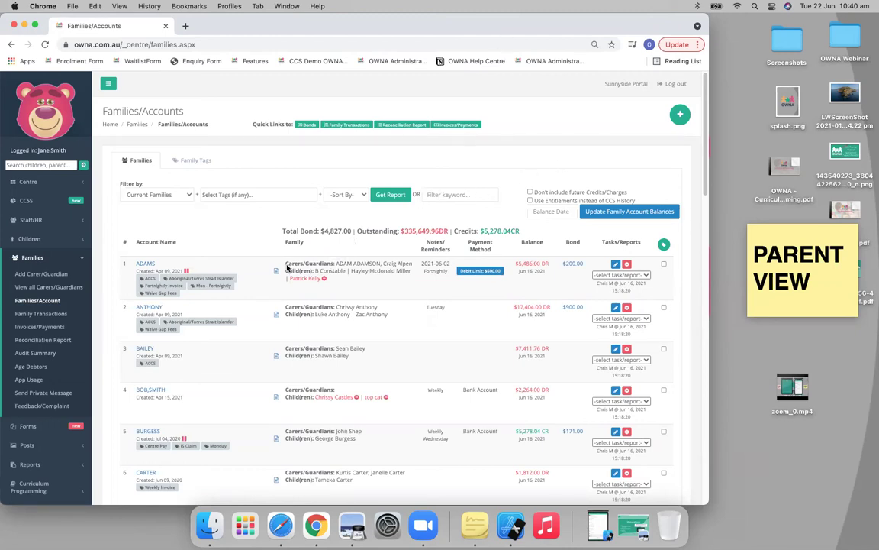
{"action": "left_click_drag", "start_coordinate": [337, 263], "coordinate": [381, 262]}
{"action": "left_click", "coordinate": [336, 237]}
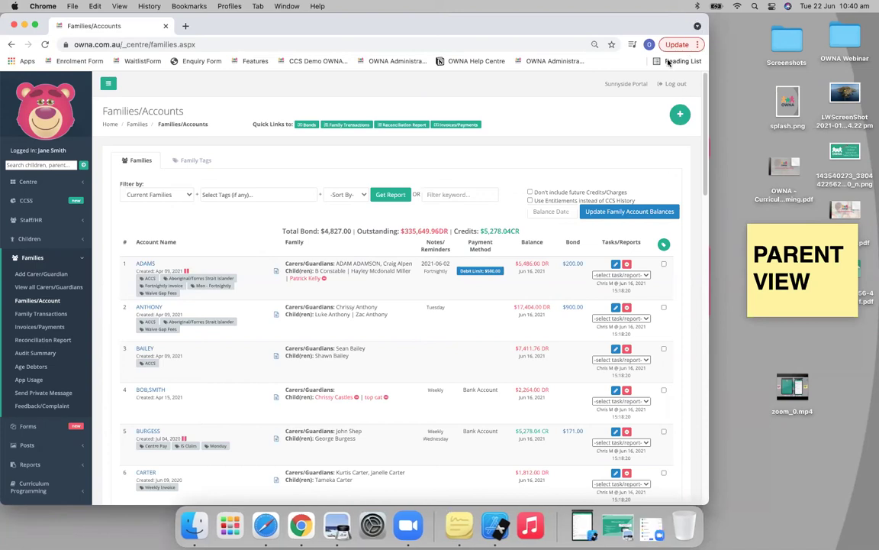
{"action": "left_click", "coordinate": [681, 114]}
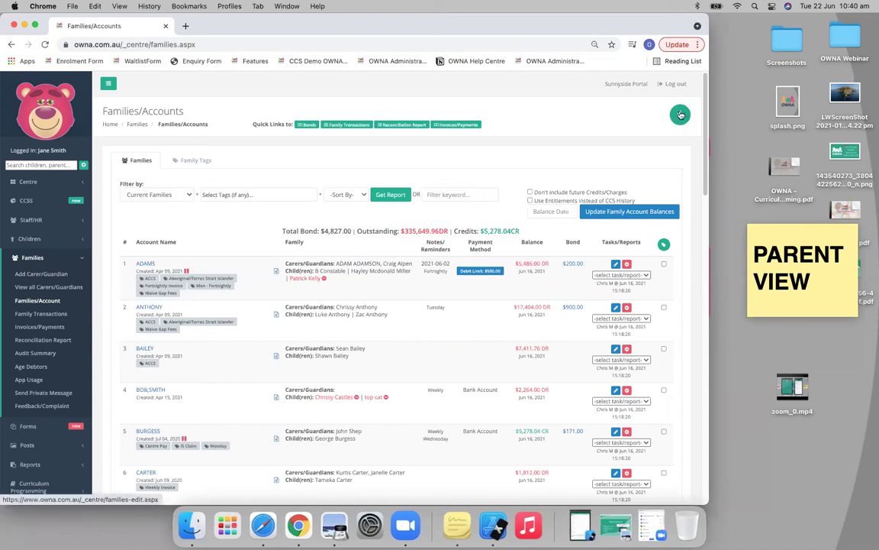
{"action": "left_click", "coordinate": [189, 218]}
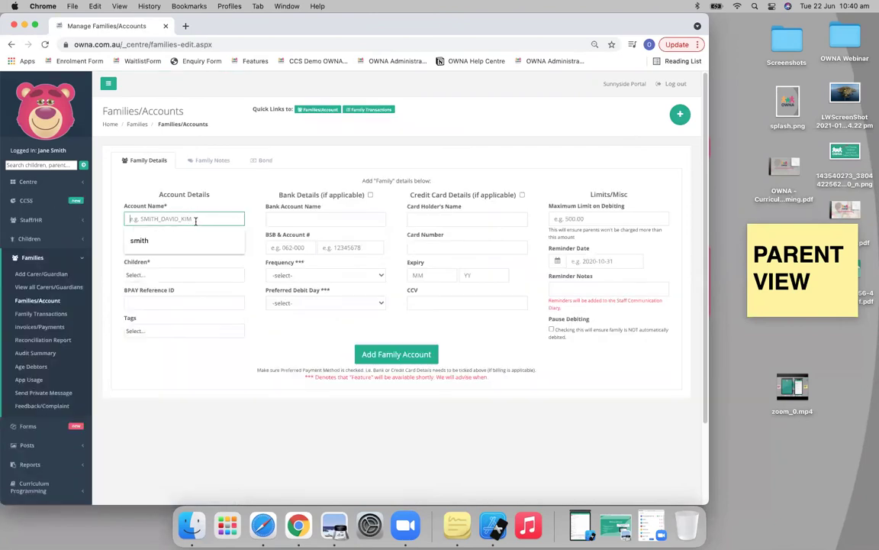
{"action": "left_click", "coordinate": [43, 301]}
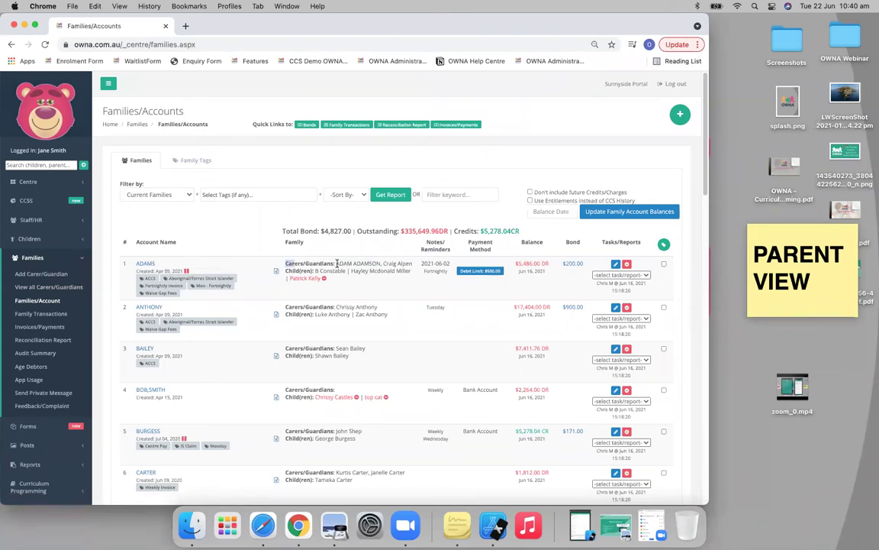
{"action": "left_click_drag", "start_coordinate": [285, 262], "coordinate": [338, 264]}
{"action": "left_click", "coordinate": [303, 271]}
{"action": "left_click_drag", "start_coordinate": [314, 271], "coordinate": [285, 271]}
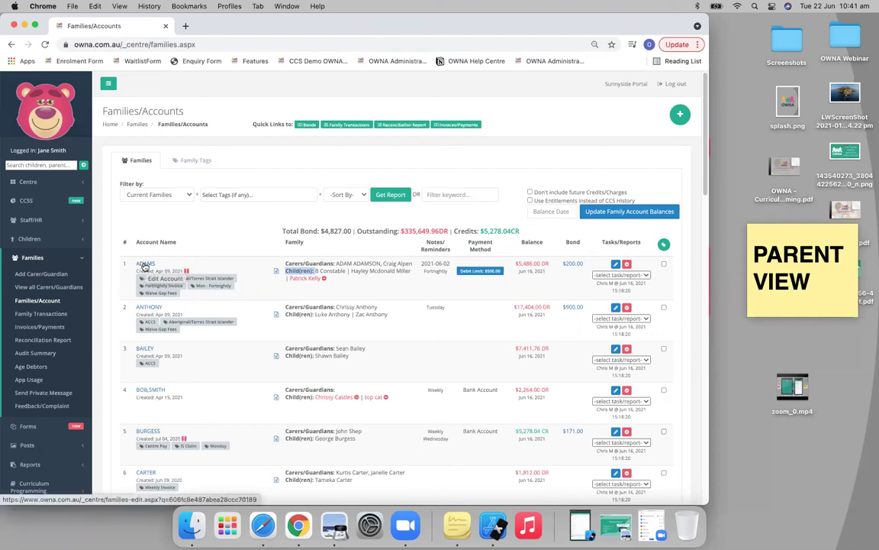
{"action": "left_click", "coordinate": [145, 264]}
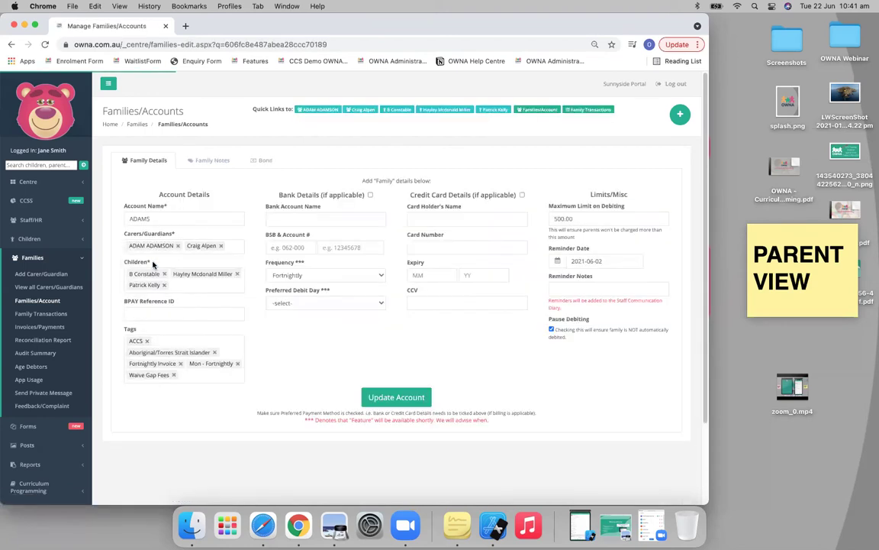
{"action": "left_click", "coordinate": [234, 245]}
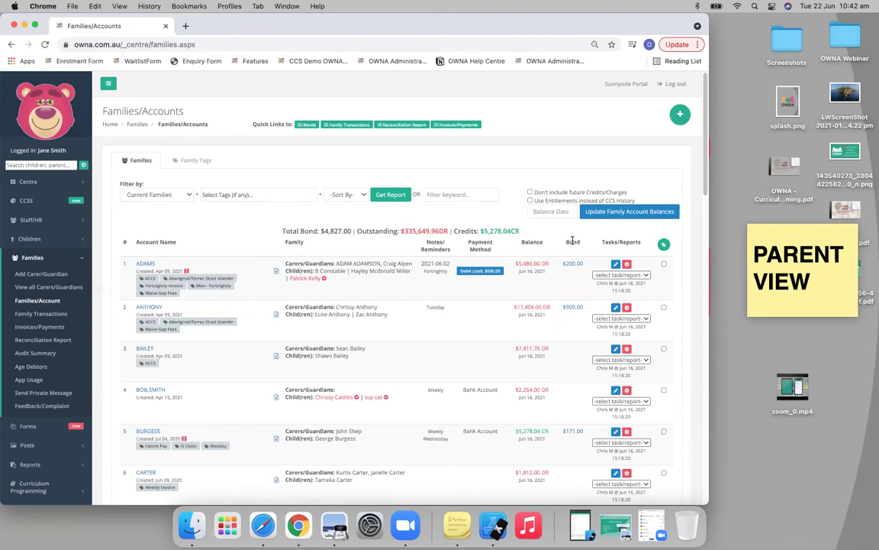
{"action": "left_click_drag", "start_coordinate": [574, 242], "coordinate": [584, 266]}
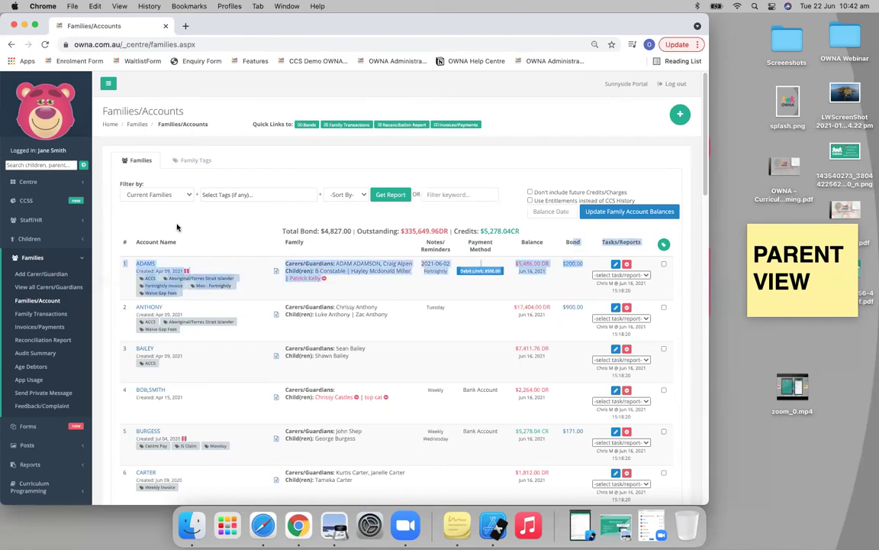
{"action": "double_click", "coordinate": [573, 242]}
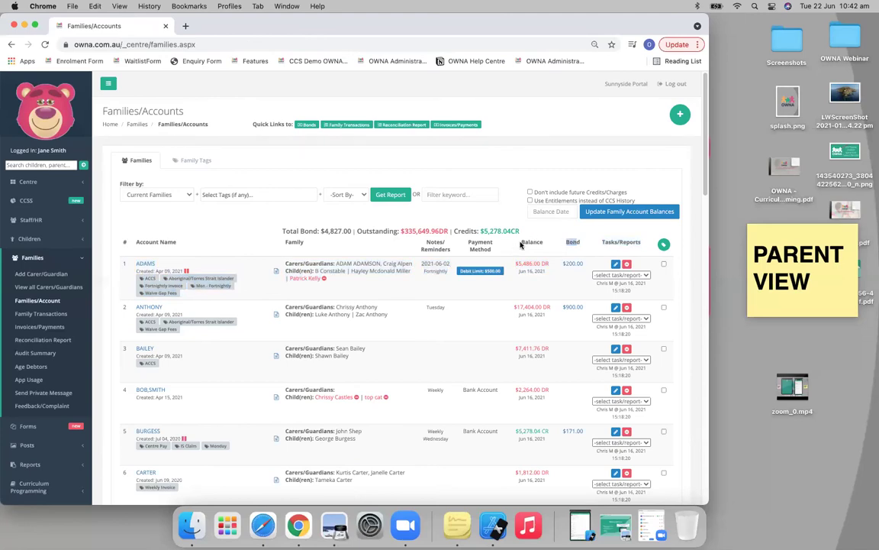
{"action": "left_click_drag", "start_coordinate": [521, 245], "coordinate": [549, 245]}
{"action": "left_click", "coordinate": [146, 264]}
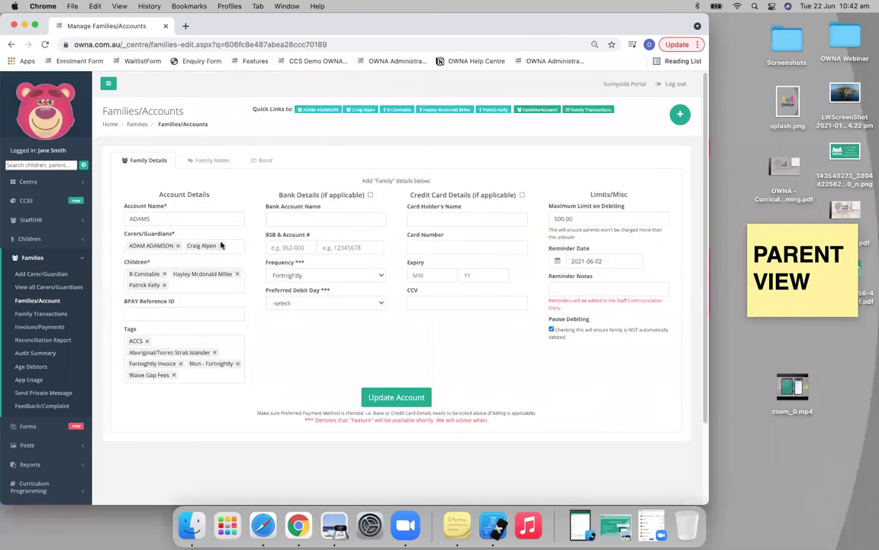
{"action": "left_click", "coordinate": [230, 247]}
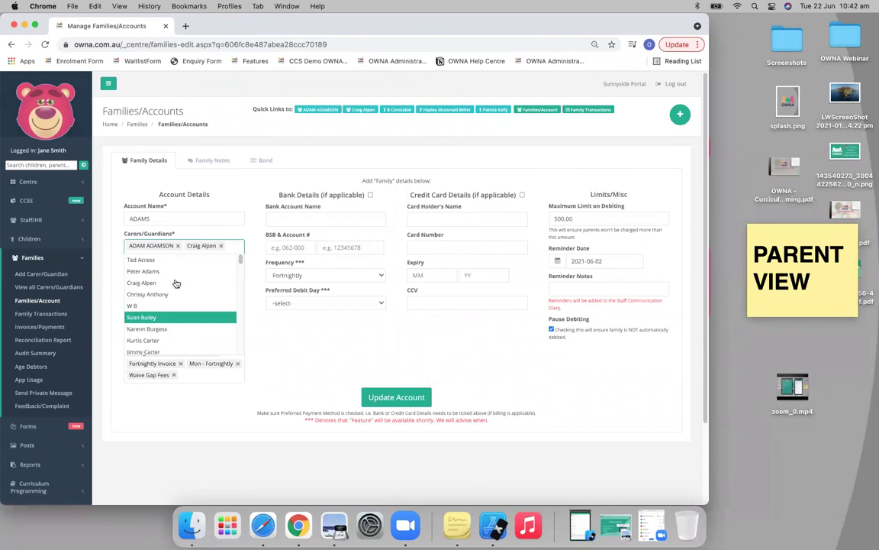
{"action": "key", "text": "Escape"}
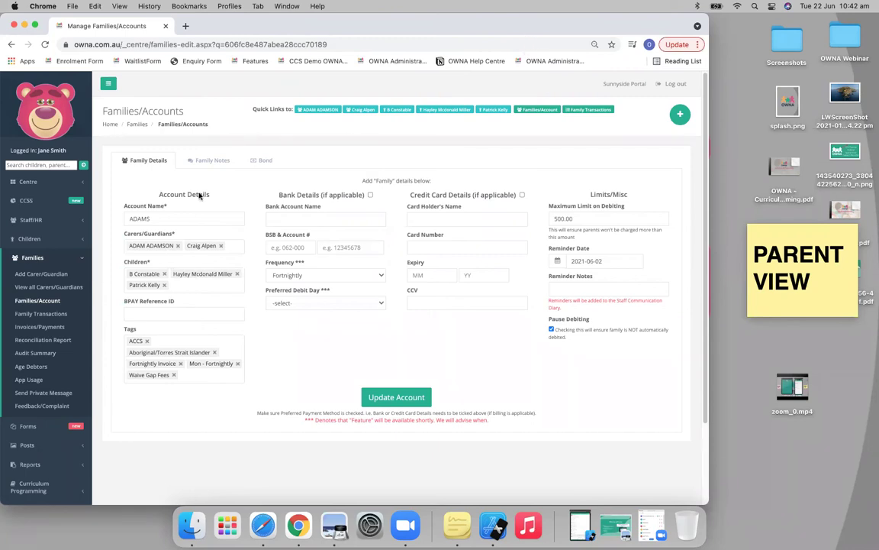
{"action": "left_click", "coordinate": [185, 286]}
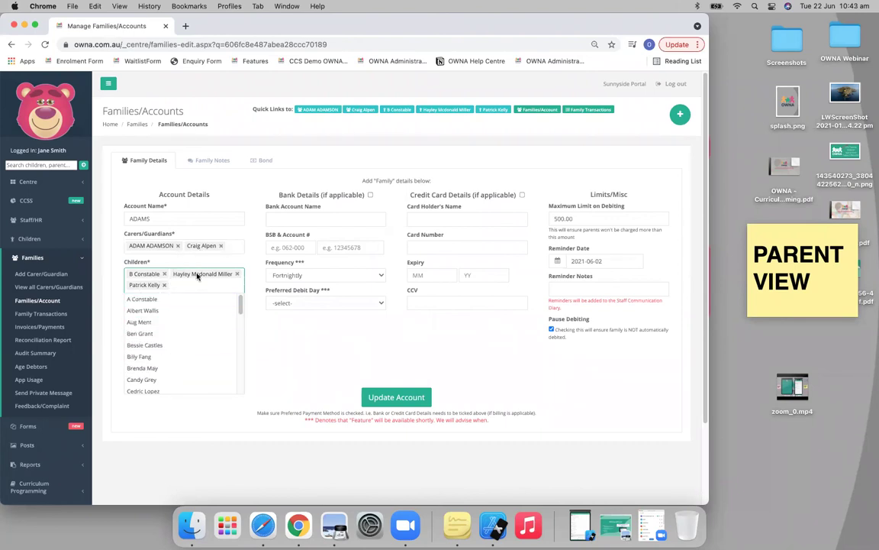
{"action": "left_click", "coordinate": [51, 300]}
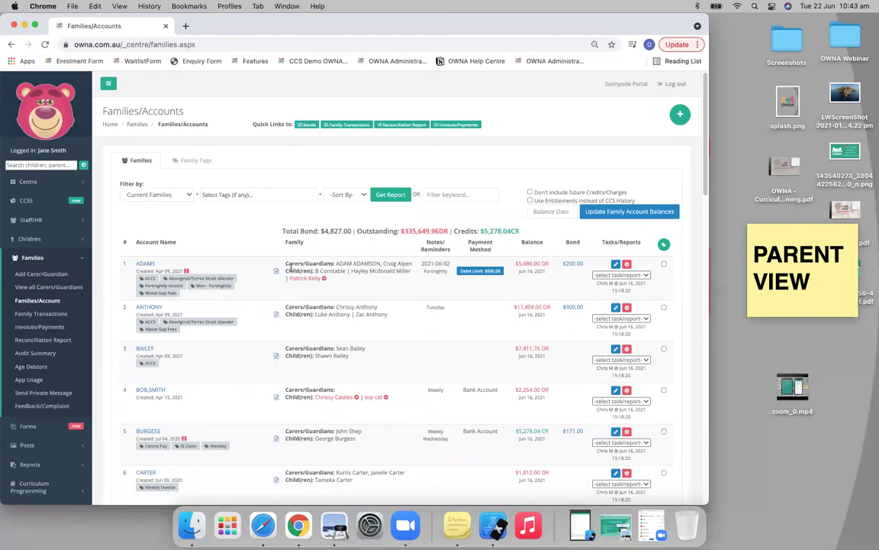
{"action": "left_click_drag", "start_coordinate": [330, 260], "coordinate": [383, 264]}
{"action": "left_click_drag", "start_coordinate": [374, 263], "coordinate": [383, 263]}
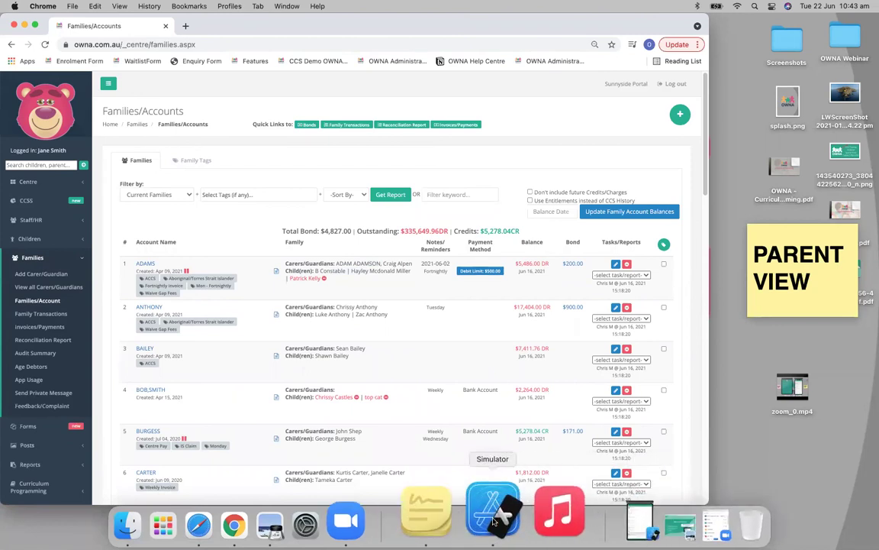
Step: In the Simulator's parent app, check the switchable accounts, then return to the home feed
{"action": "left_click", "coordinate": [480, 524]}
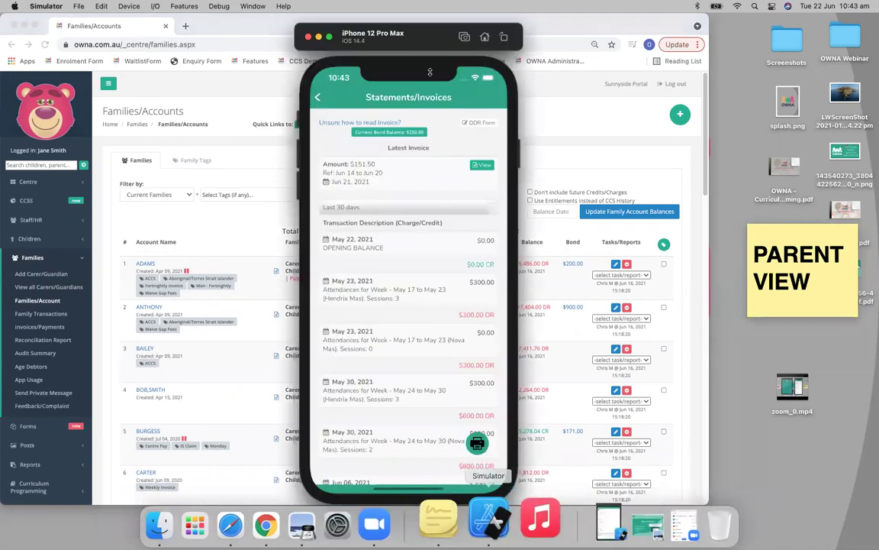
{"action": "left_click", "coordinate": [319, 96]}
{"action": "left_click", "coordinate": [361, 103]}
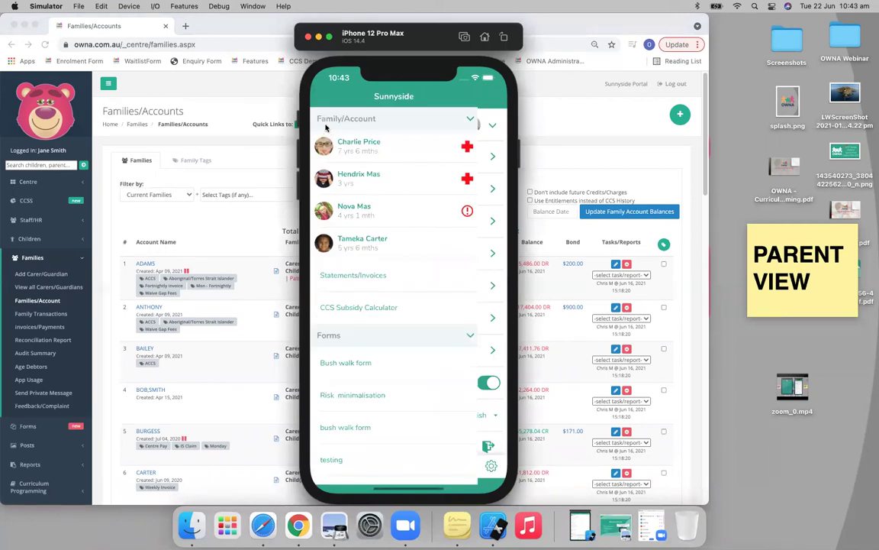
{"action": "left_click", "coordinate": [435, 81]}
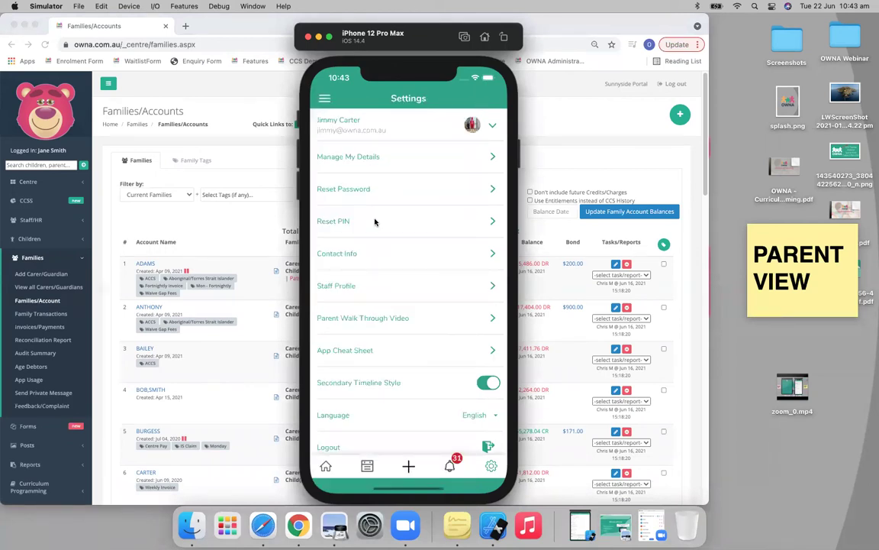
{"action": "left_click", "coordinate": [325, 467]}
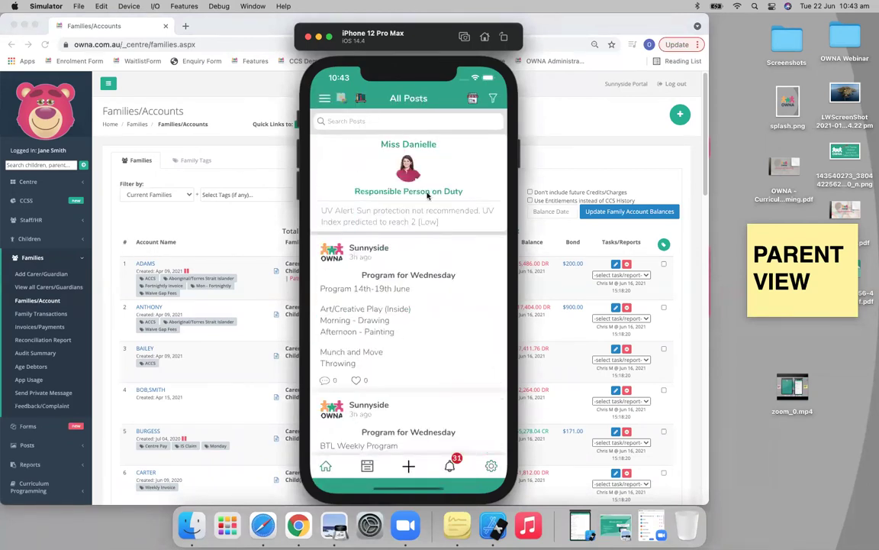
Step: Show Statements/Invoices with the $151.50 invoice dated Jun 21, 2021 and transaction history
{"action": "scroll", "coordinate": [405, 200], "scroll_direction": "down", "scroll_amount": 3}
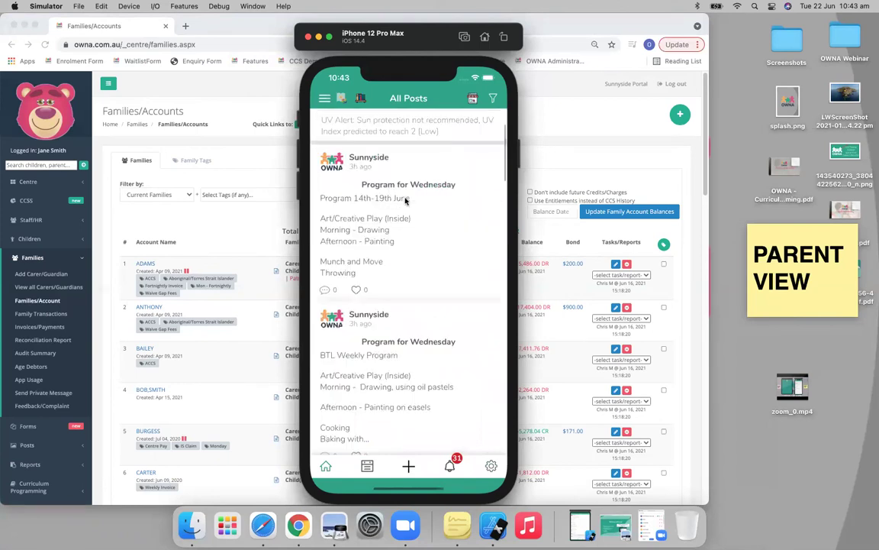
{"action": "scroll", "coordinate": [405, 200], "scroll_direction": "down", "scroll_amount": 5}
{"action": "left_click", "coordinate": [324, 98]}
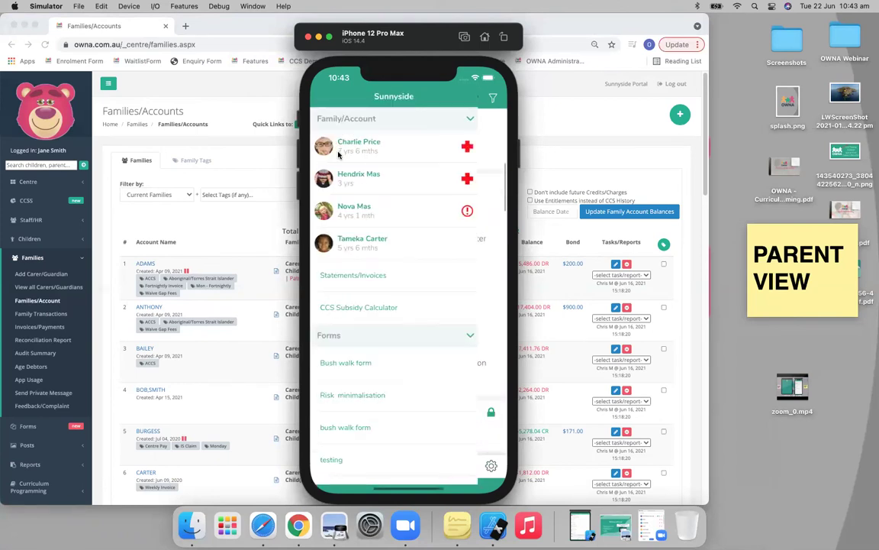
{"action": "left_click", "coordinate": [353, 276]}
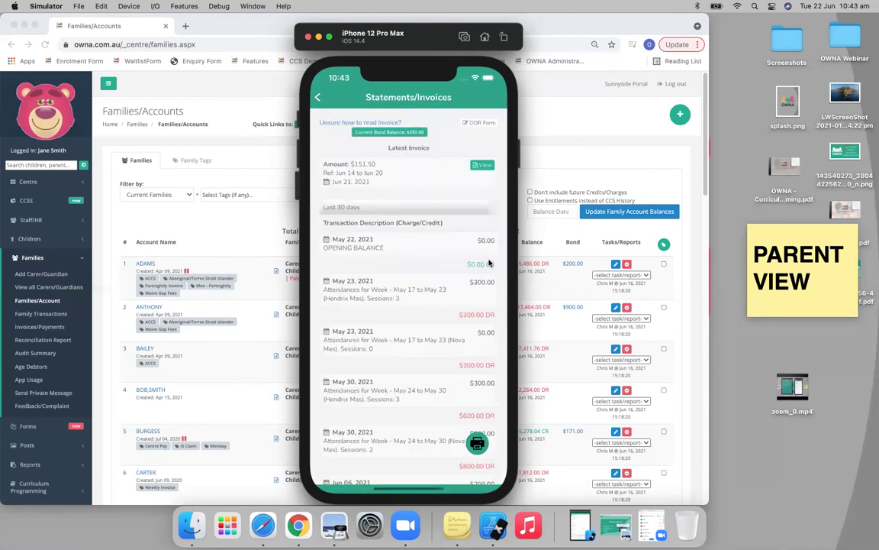